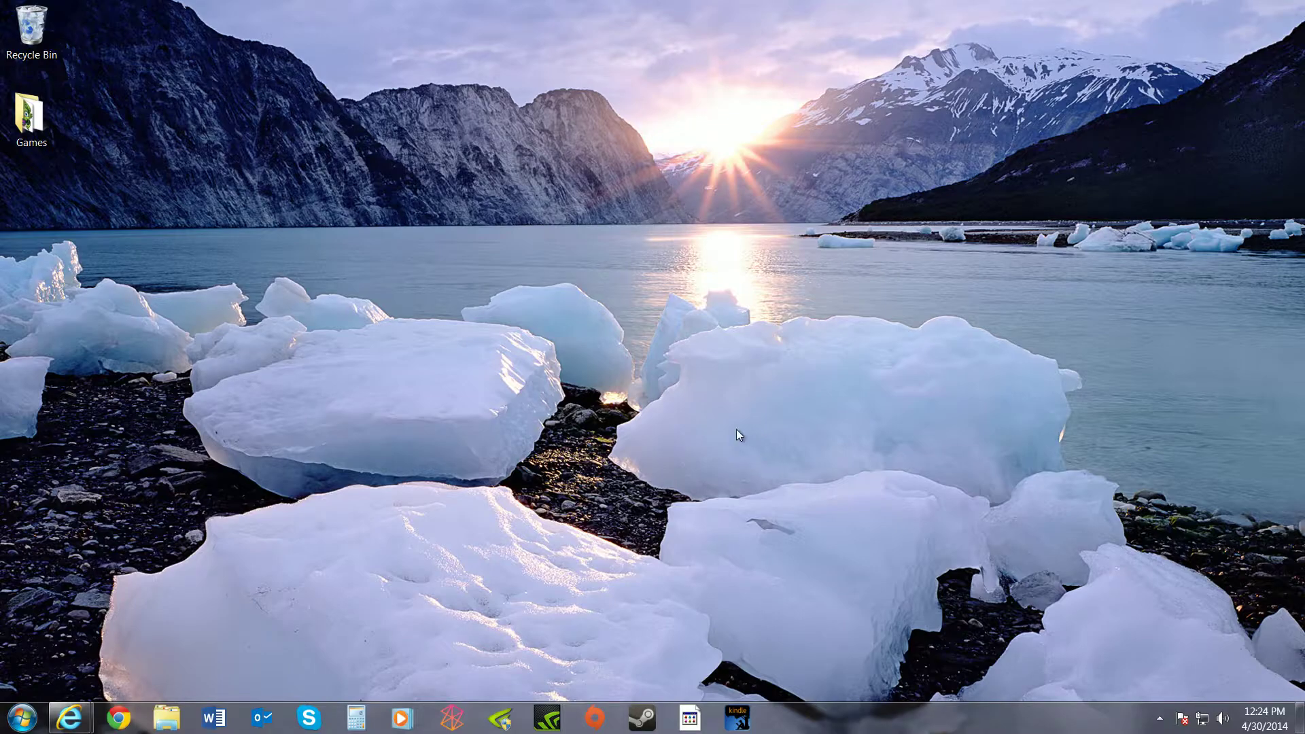
# Step: Launch NVIDIA GeForce Experience from the taskbar
pyautogui.click(549, 720)
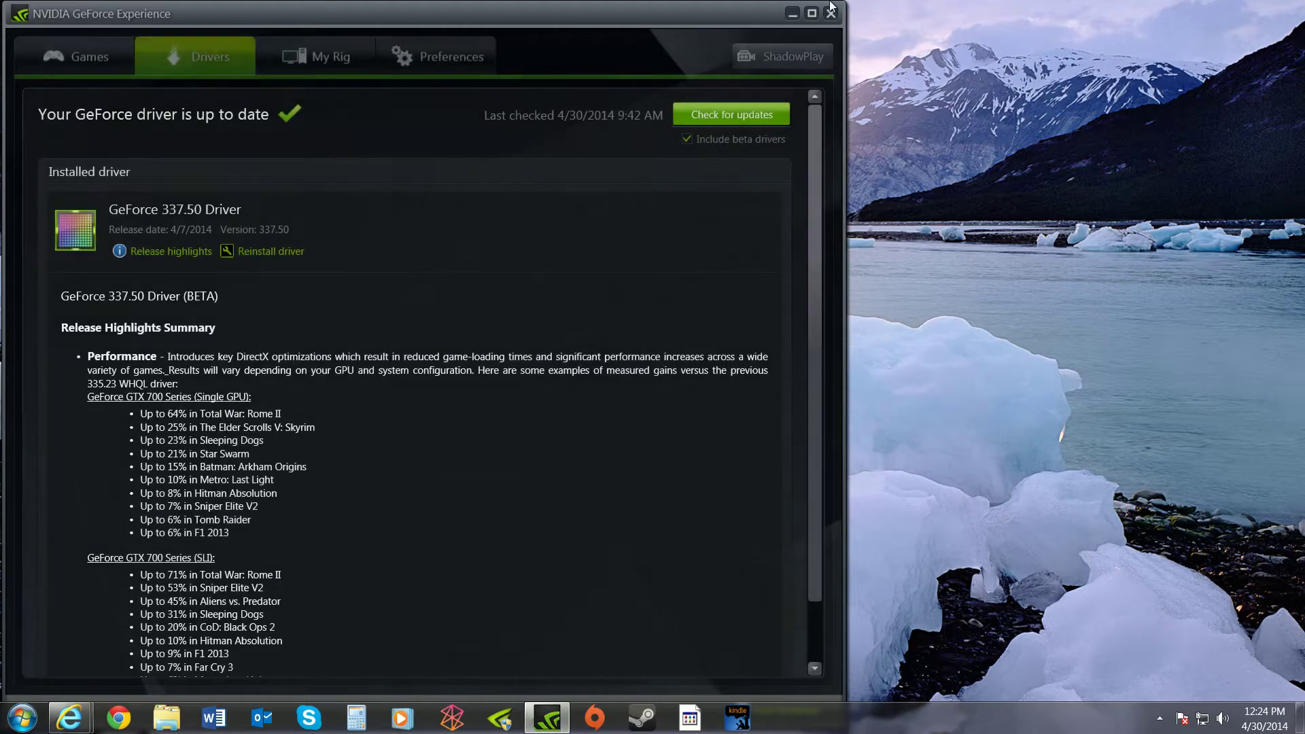
# Step: Close the GeForce Experience window
pyautogui.click(830, 11)
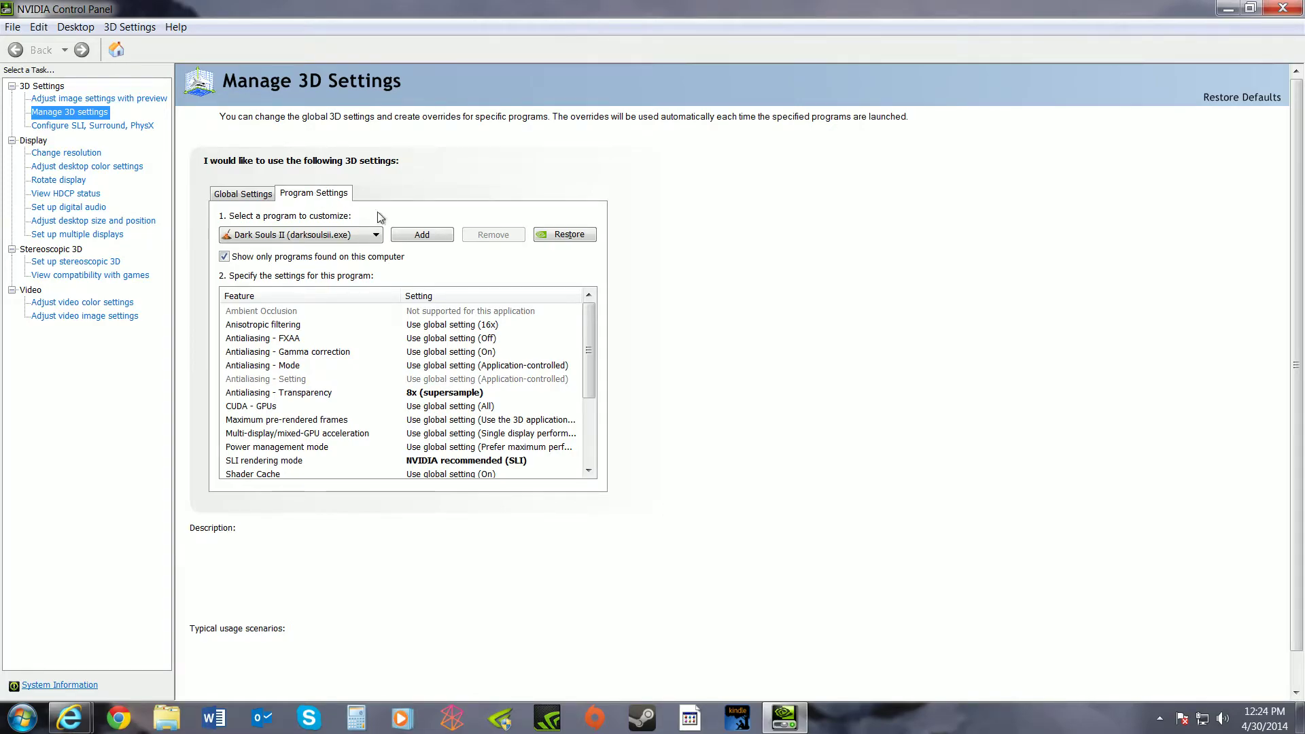
pyautogui.click(378, 237)
pyautogui.click(290, 301)
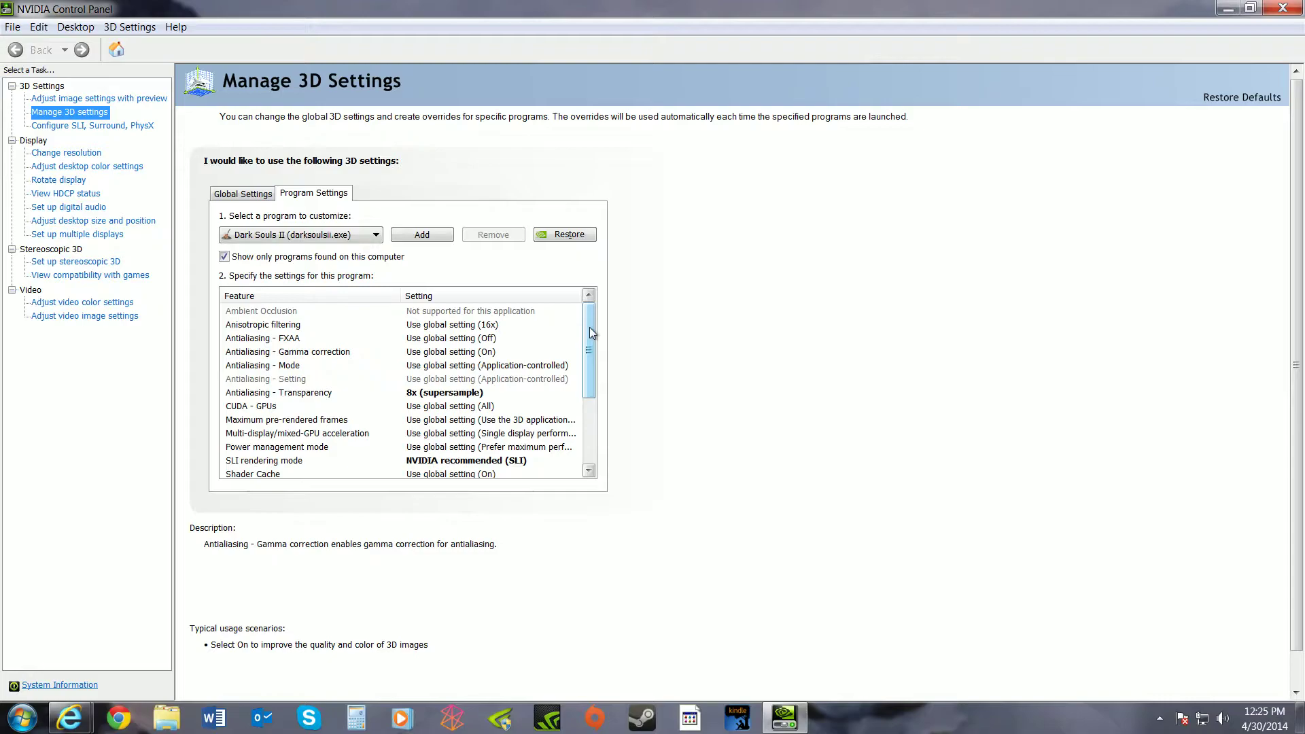
pyautogui.moveTo(590, 328); pyautogui.dragTo(590, 340)
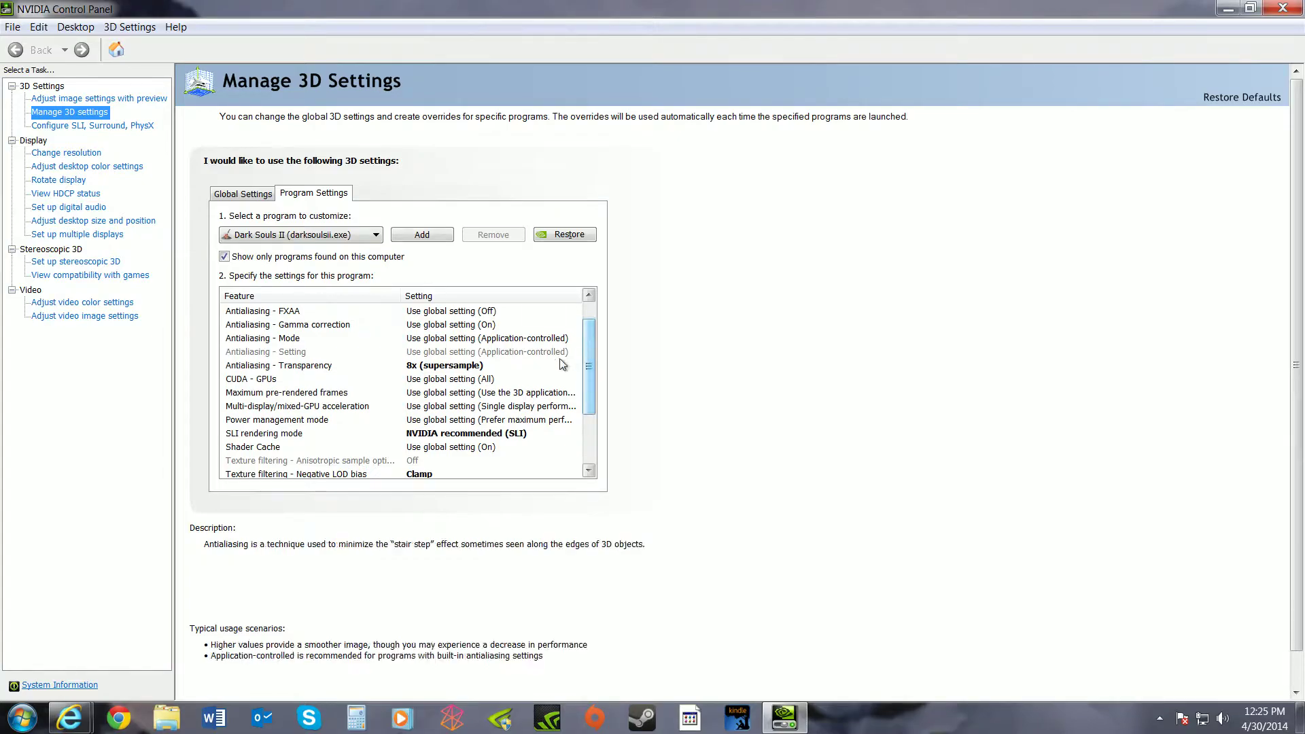
pyautogui.moveTo(289, 437)
pyautogui.moveTo(590, 348); pyautogui.dragTo(588, 394)
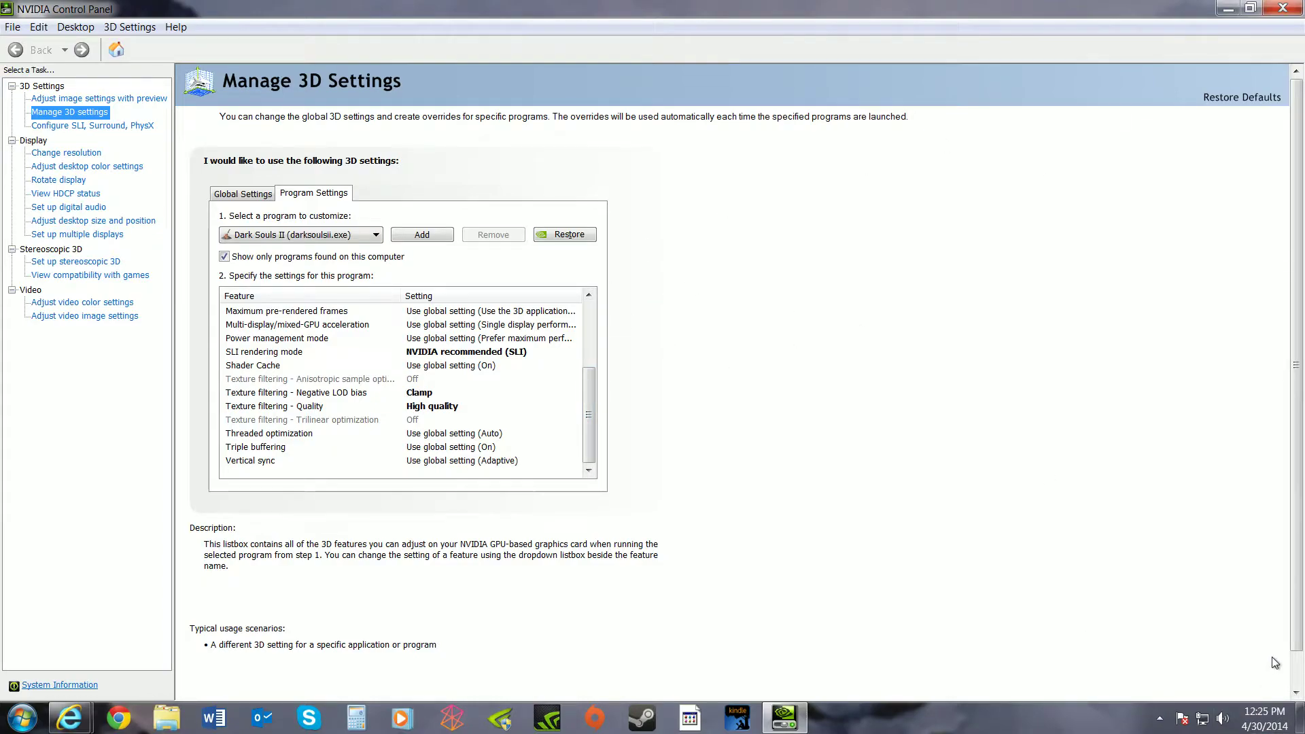
pyautogui.scroll(-1, 1296, 644)
pyautogui.scroll(-1, 1296, 644)
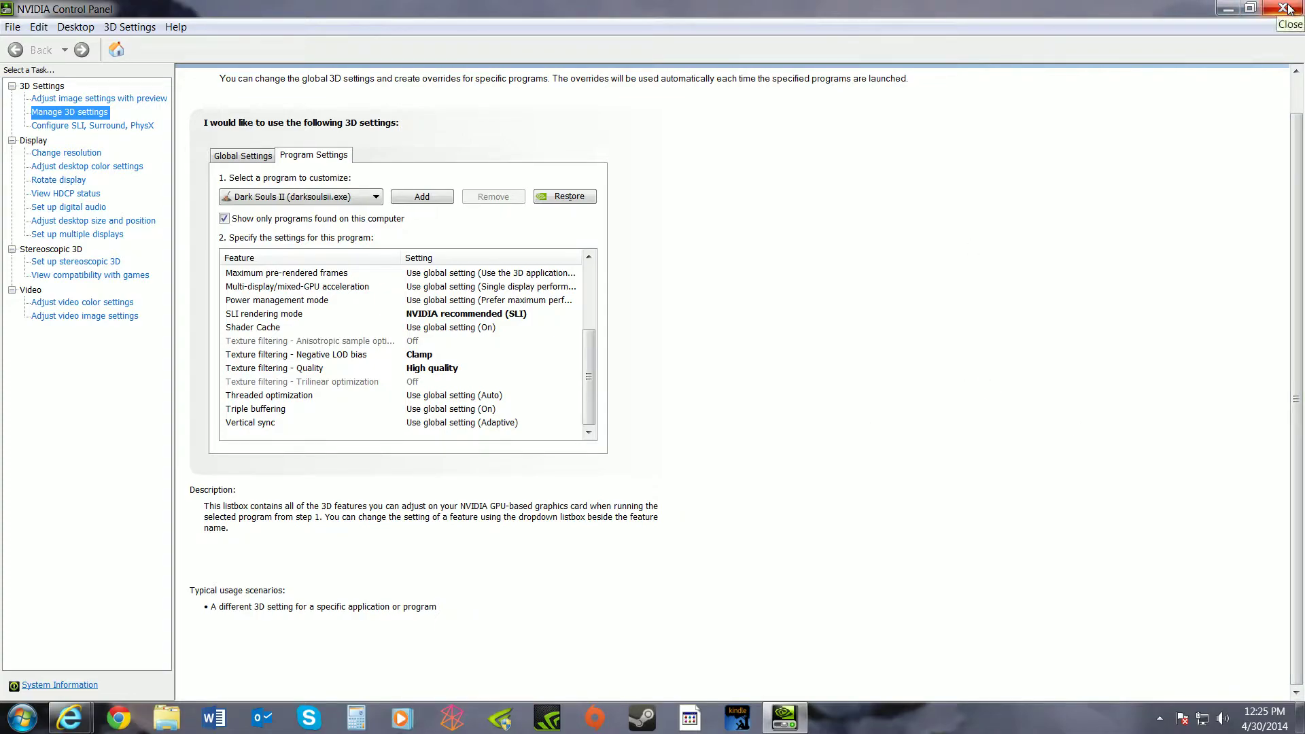
pyautogui.click(136, 26)
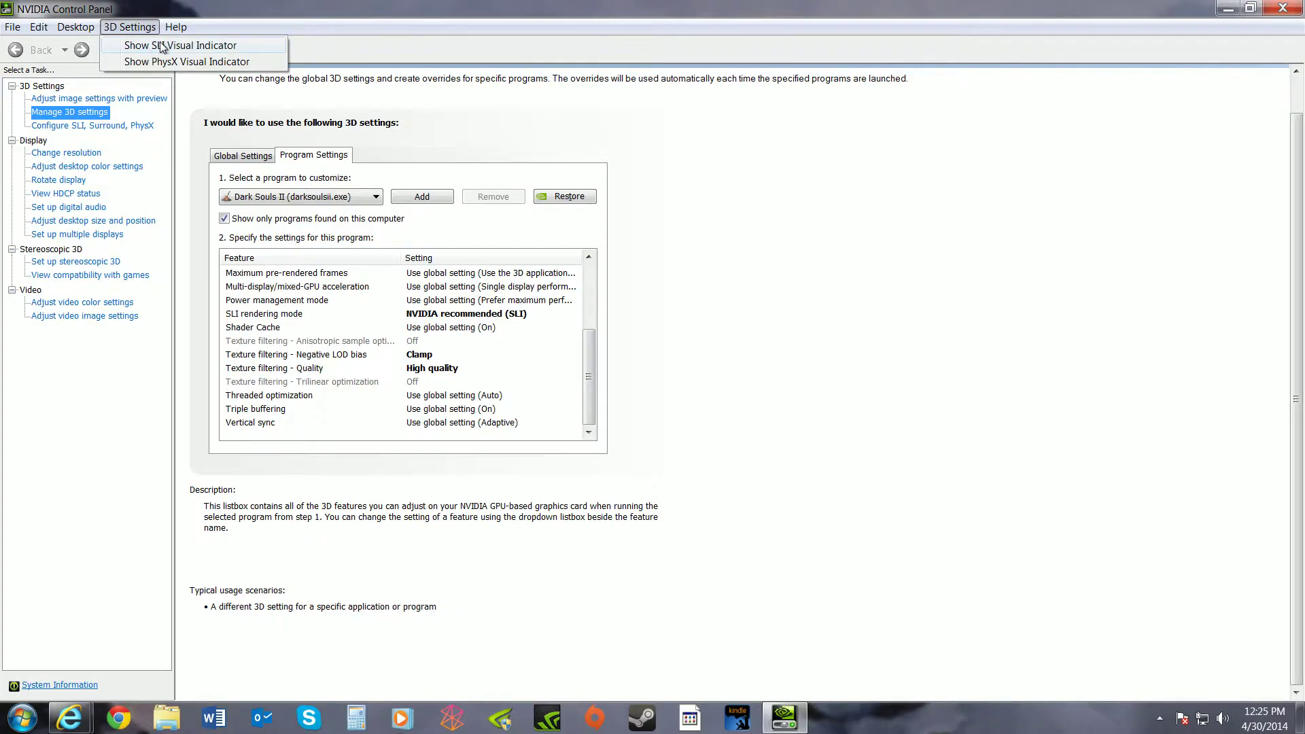
pyautogui.click(133, 12)
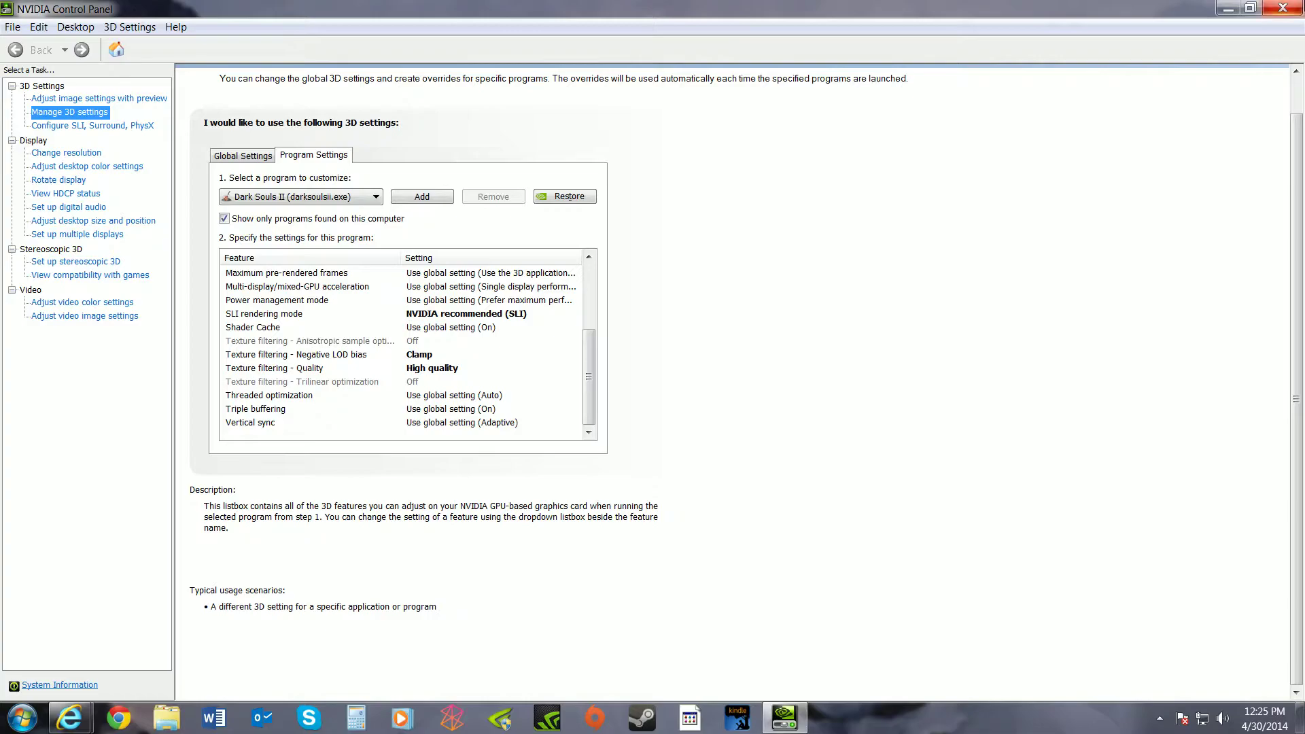
# Step: Close NVIDIA Control Panel and start NVIDIA Inspector with administrator rights
pyautogui.click(1289, 7)
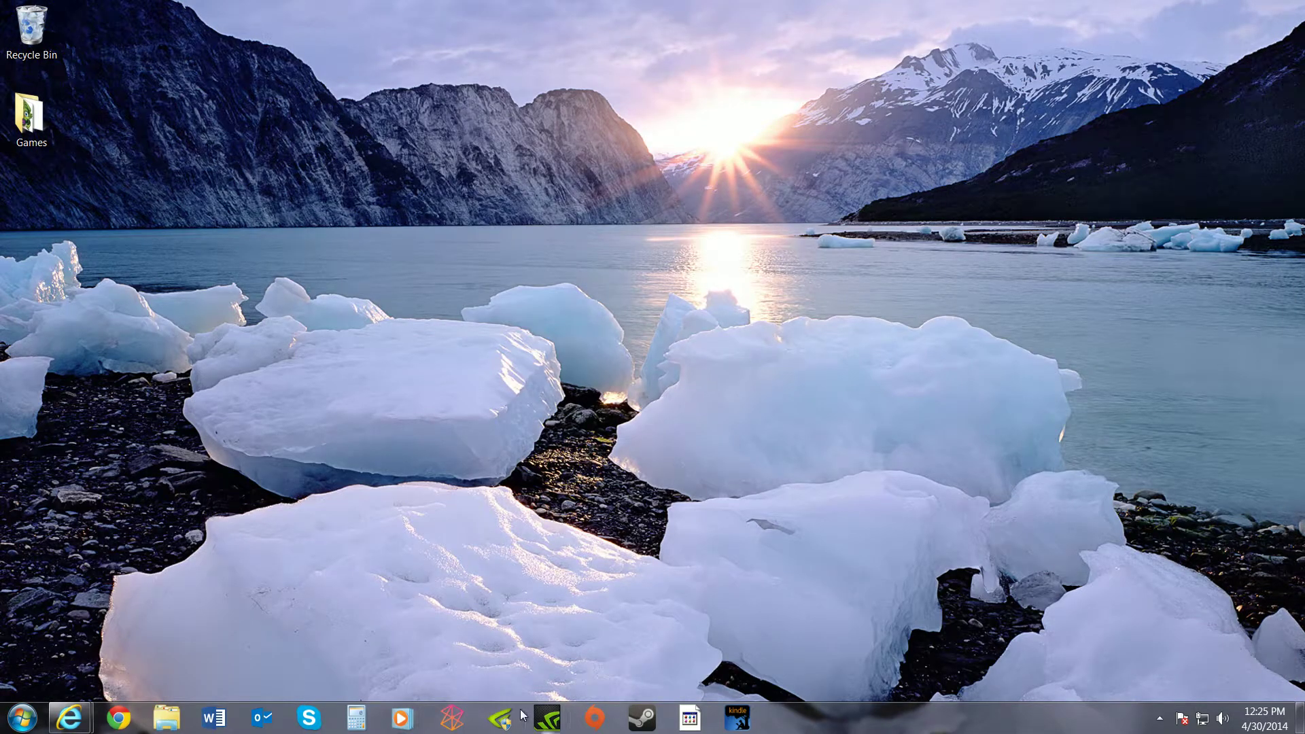
pyautogui.click(492, 726)
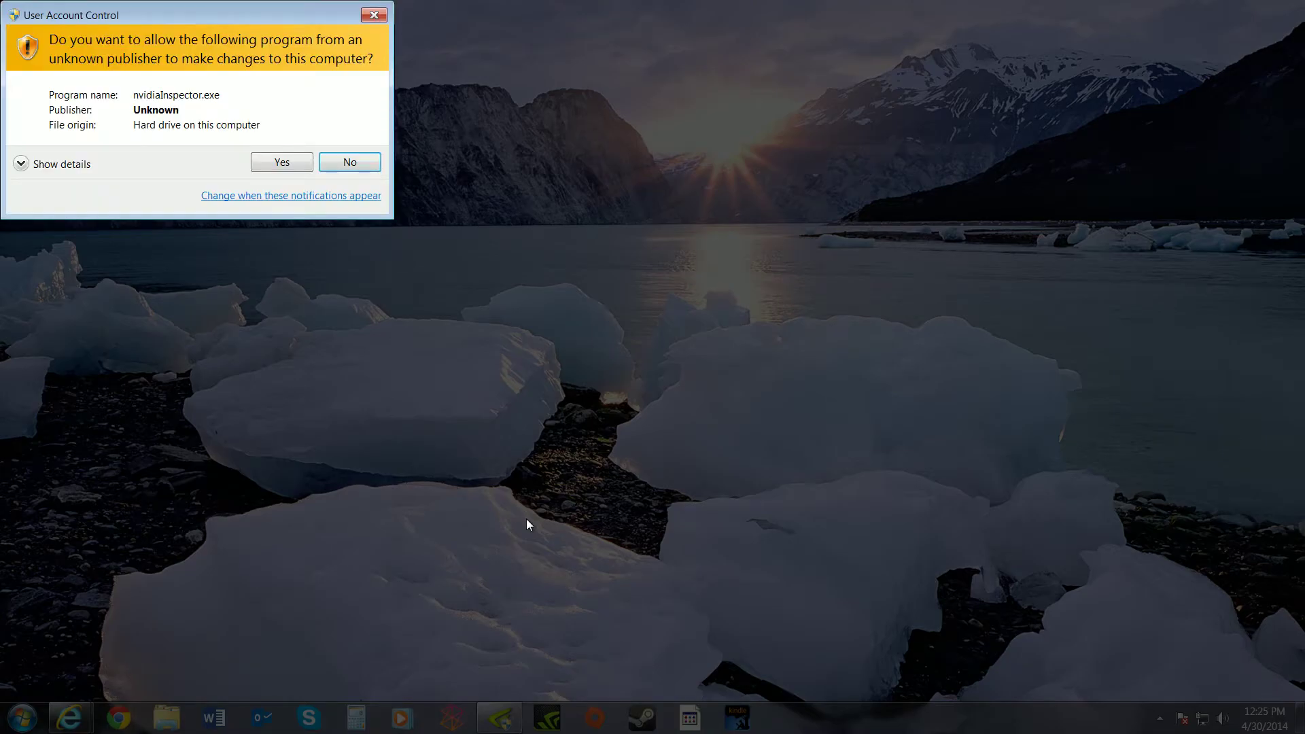
pyautogui.click(282, 162)
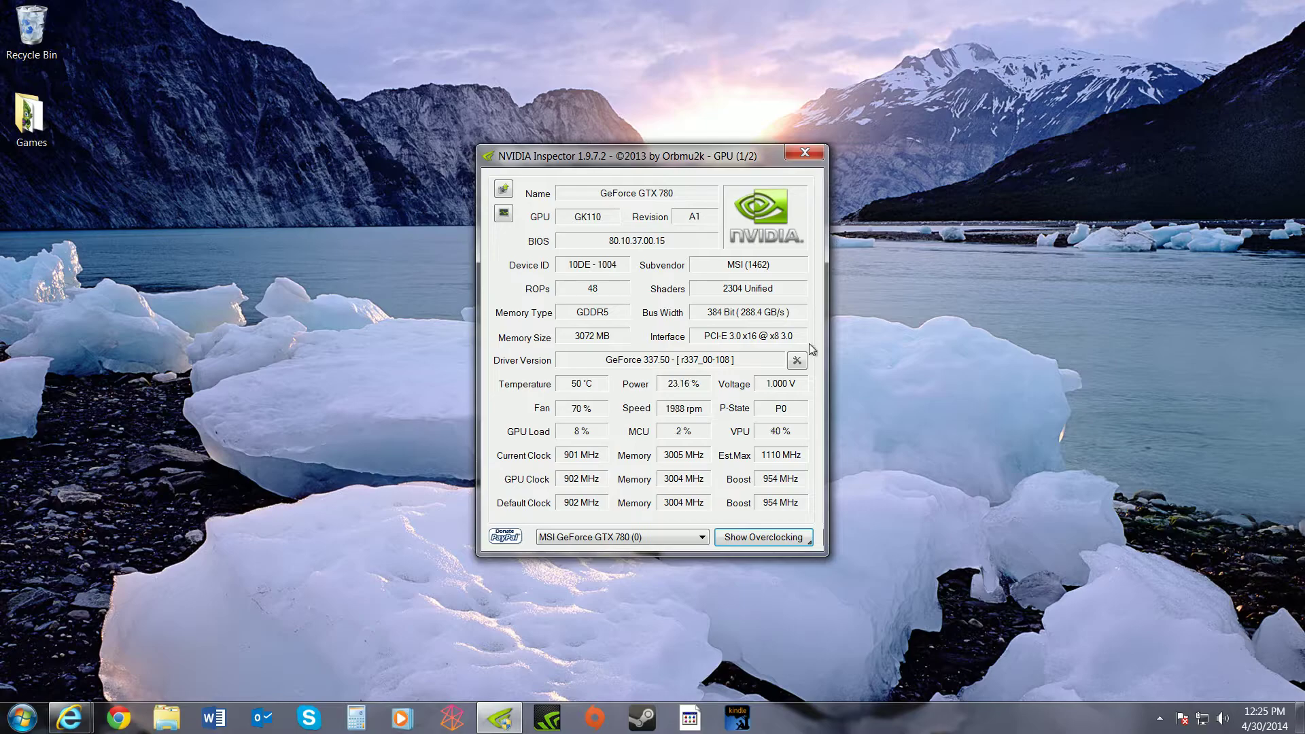
# Step: Open driver profile settings, search 'dark souls' and load the Dark Souls II profile
pyautogui.click(797, 360)
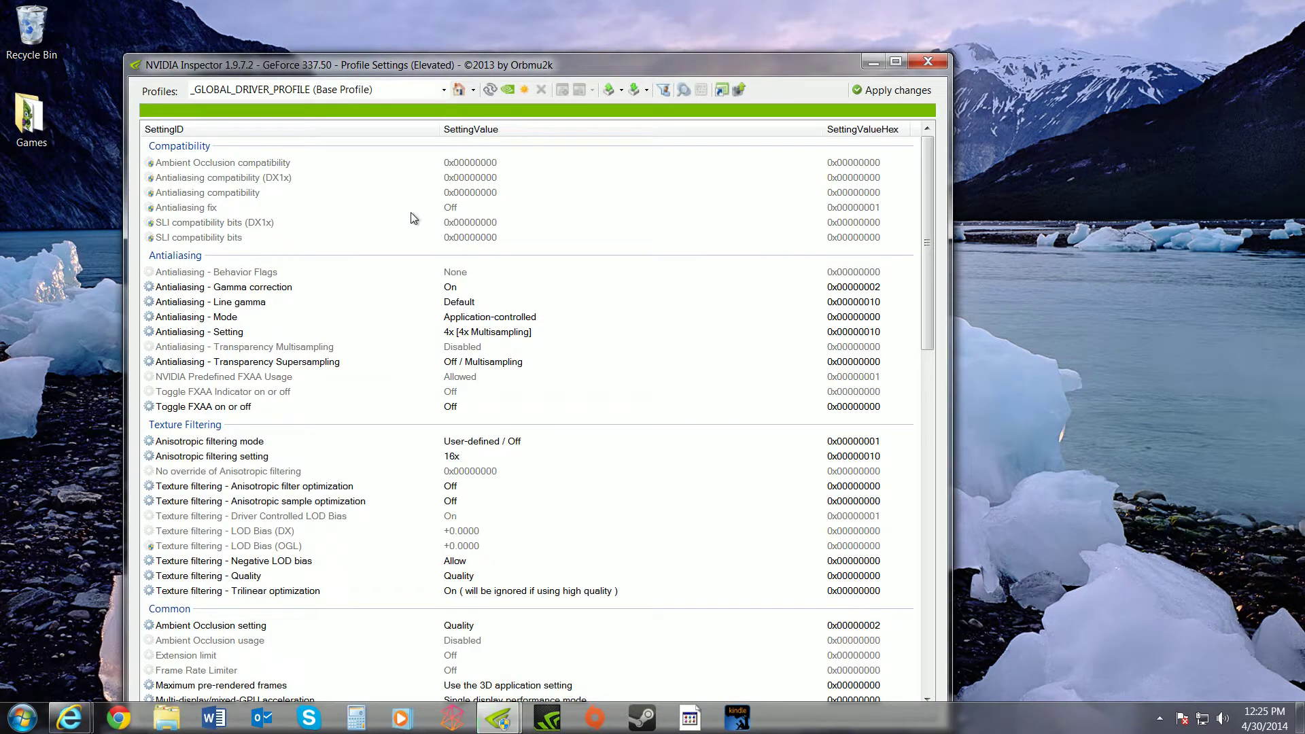
pyautogui.click(385, 88)
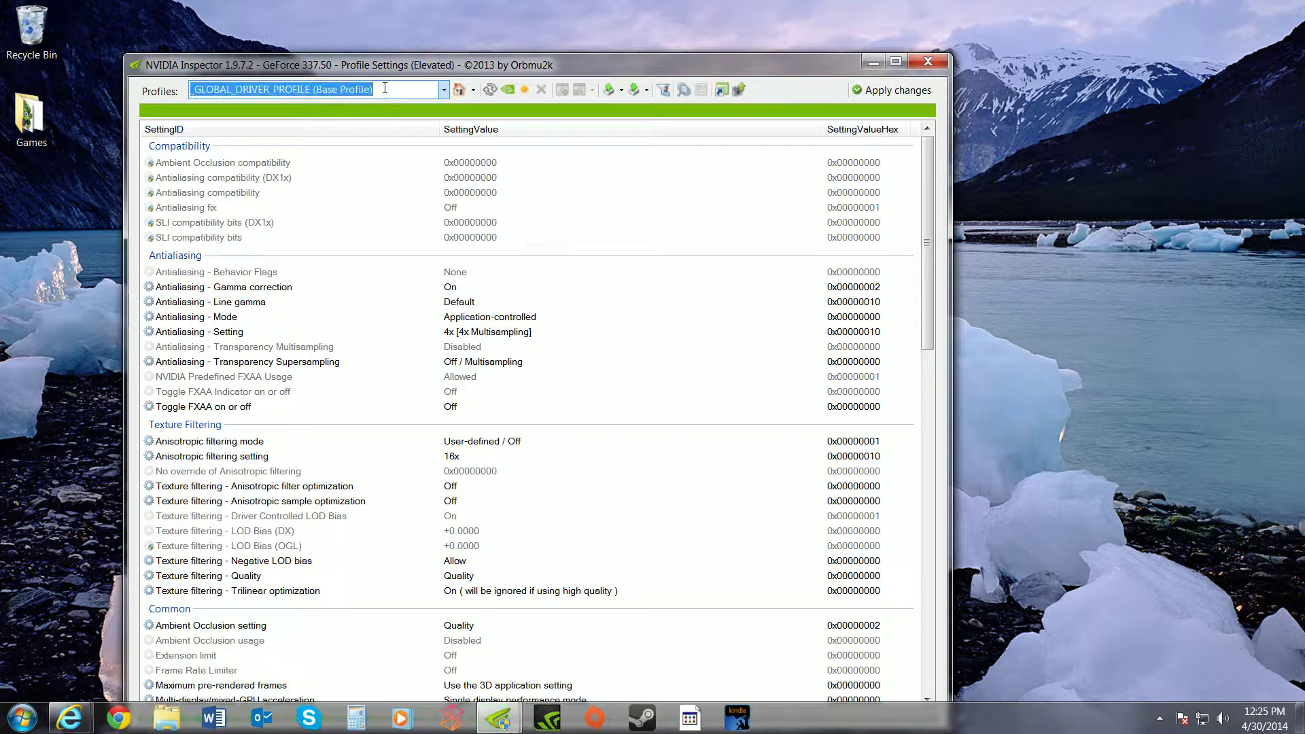
pyautogui.click(445, 90)
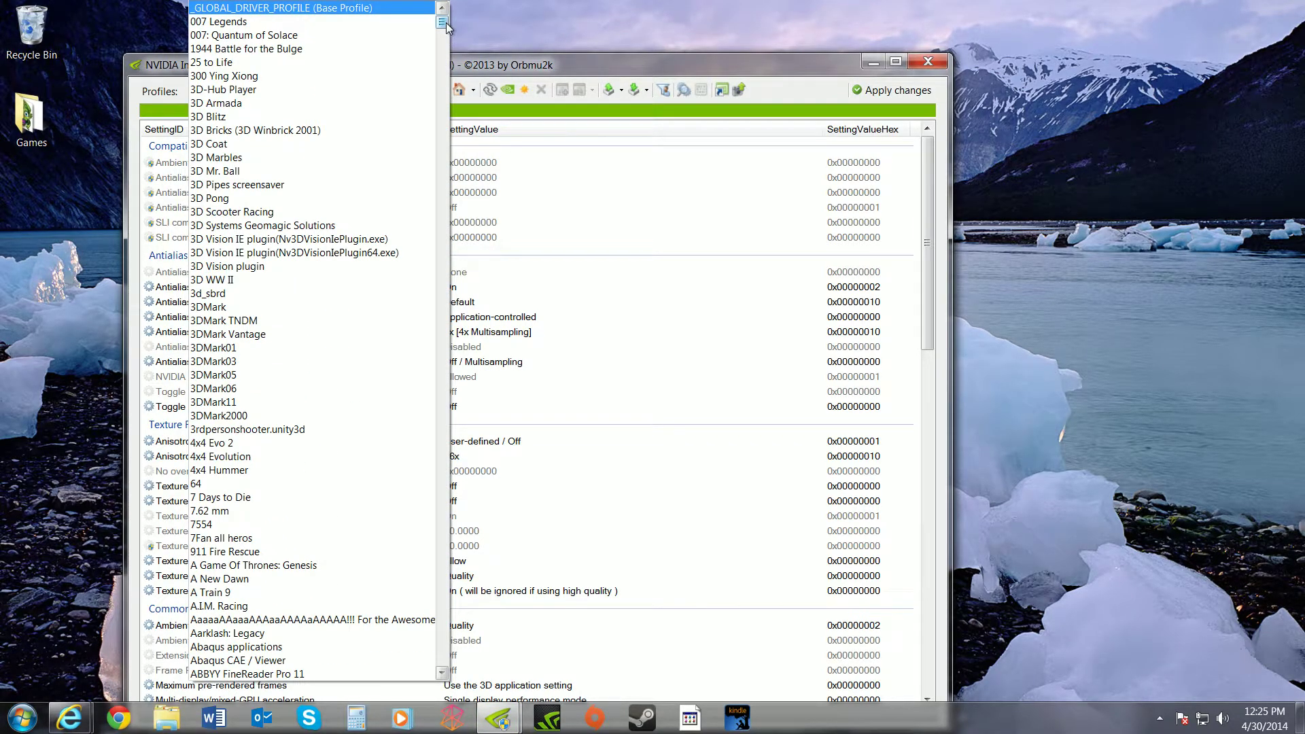
pyautogui.click(408, 8)
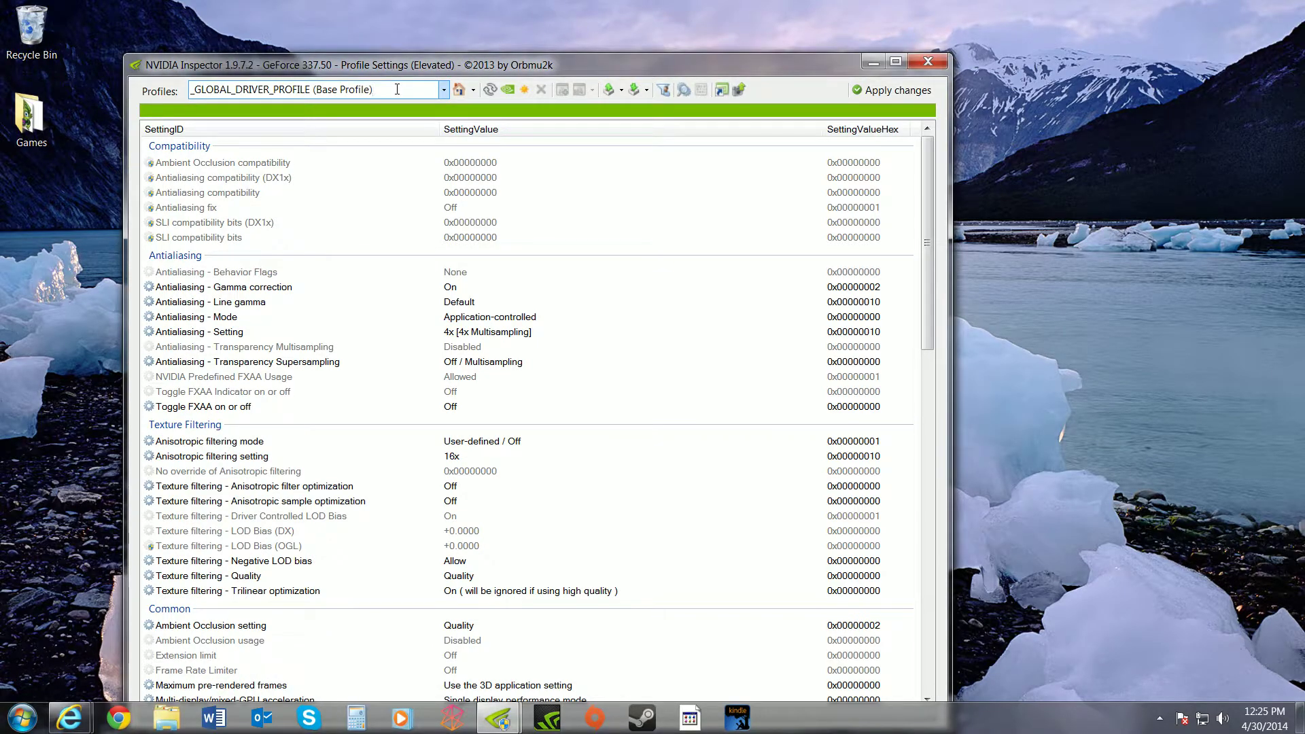
pyautogui.press('BackSpace')
pyautogui.press('BackSpace')
pyautogui.press('BackSpace')
pyautogui.press('BackSpace')
pyautogui.press('BackSpace')
pyautogui.press('BackSpace')
pyautogui.press('BackSpace')
pyautogui.press('BackSpace')
pyautogui.press('BackSpace')
pyautogui.press('BackSpace')
pyautogui.press('BackSpace')
pyautogui.press('BackSpace')
pyautogui.press('BackSpace')
pyautogui.press('BackSpace')
pyautogui.press('BackSpace')
pyautogui.press('BackSpace')
pyautogui.press('BackSpace')
pyautogui.press('BackSpace')
pyautogui.press('BackSpace')
pyautogui.press('BackSpace')
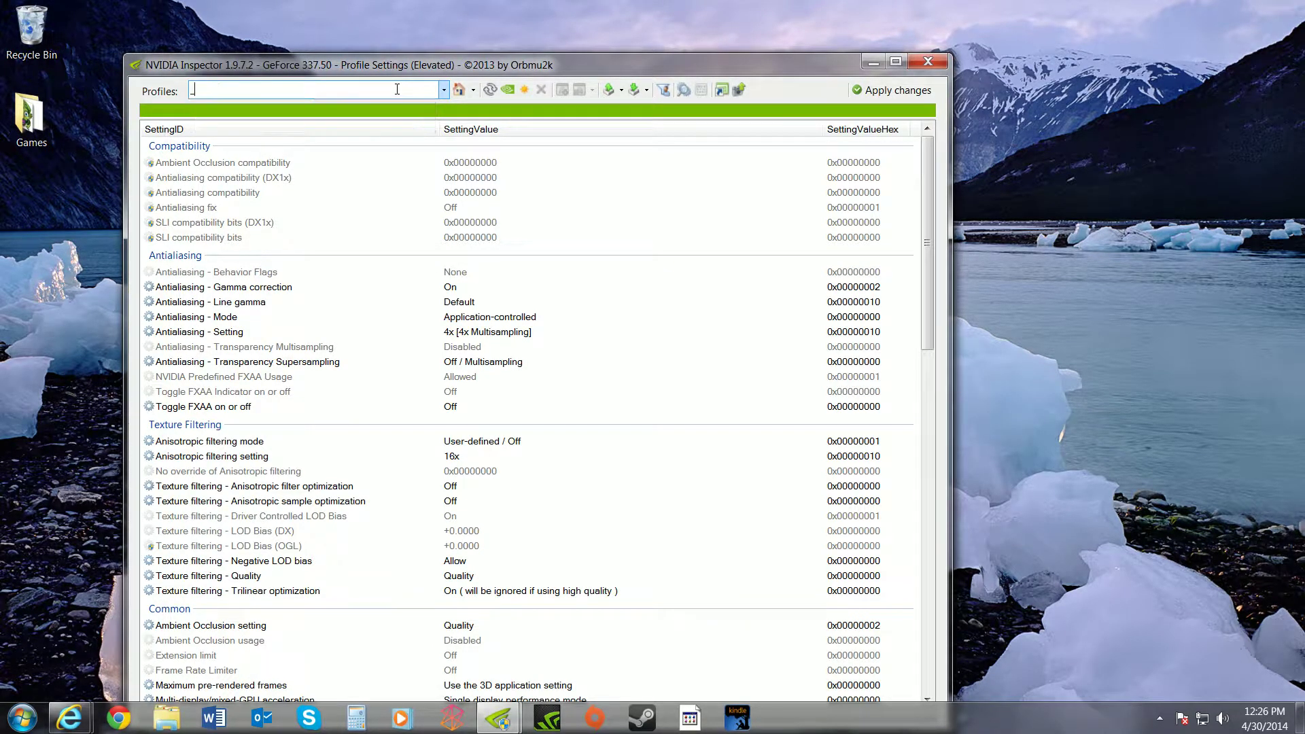
pyautogui.press('BackSpace')
pyautogui.write('dark souls')
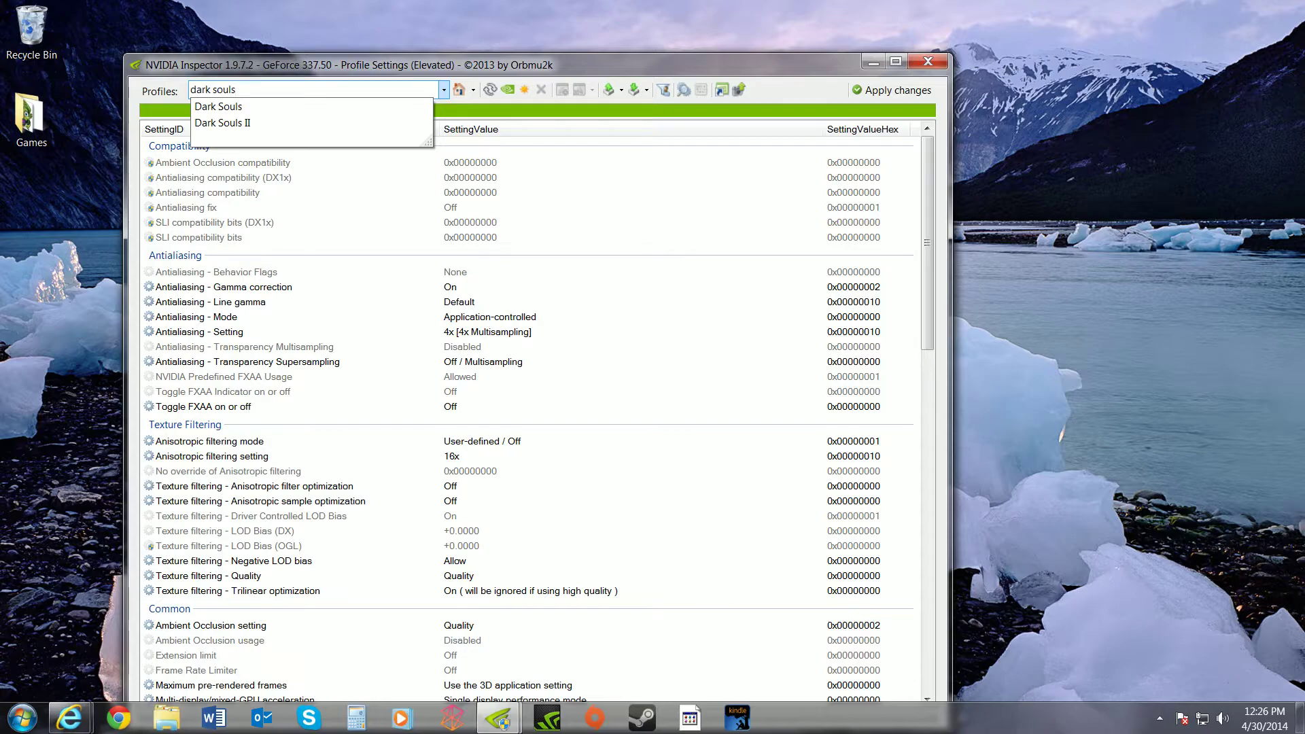
pyautogui.click(241, 124)
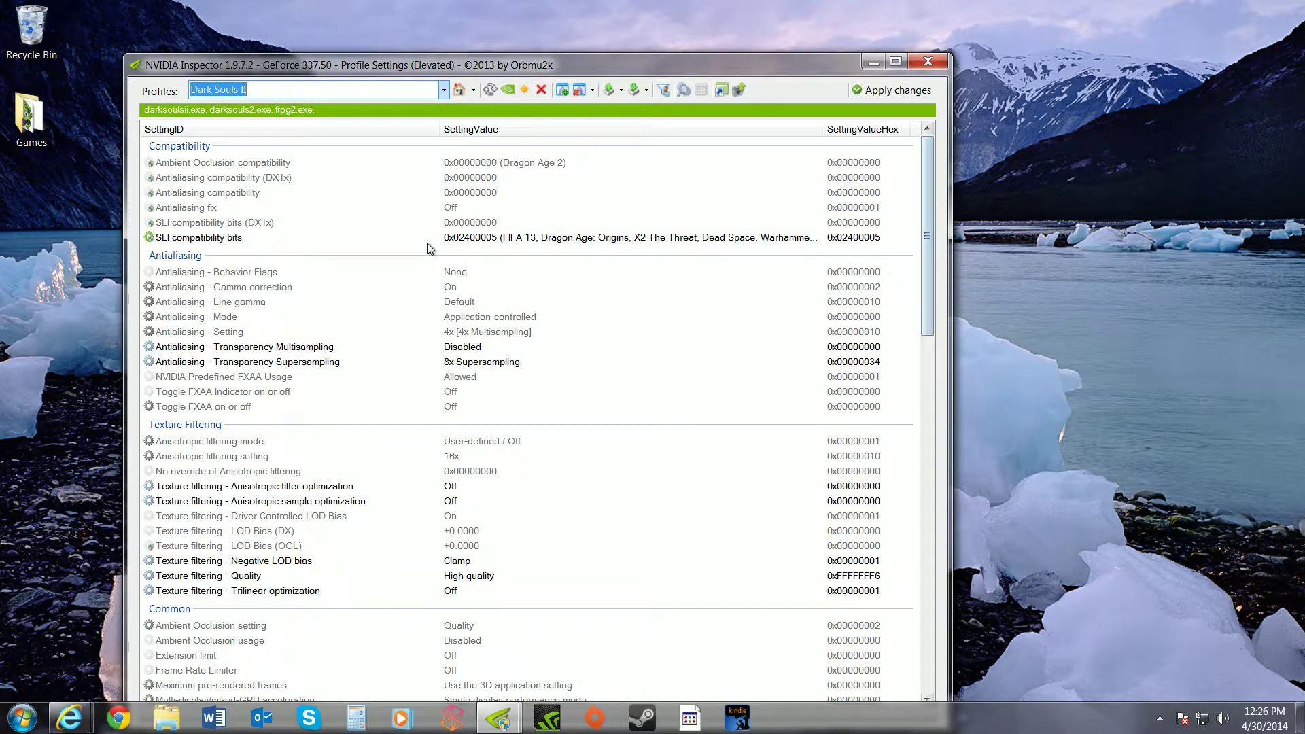
pyautogui.click(928, 247)
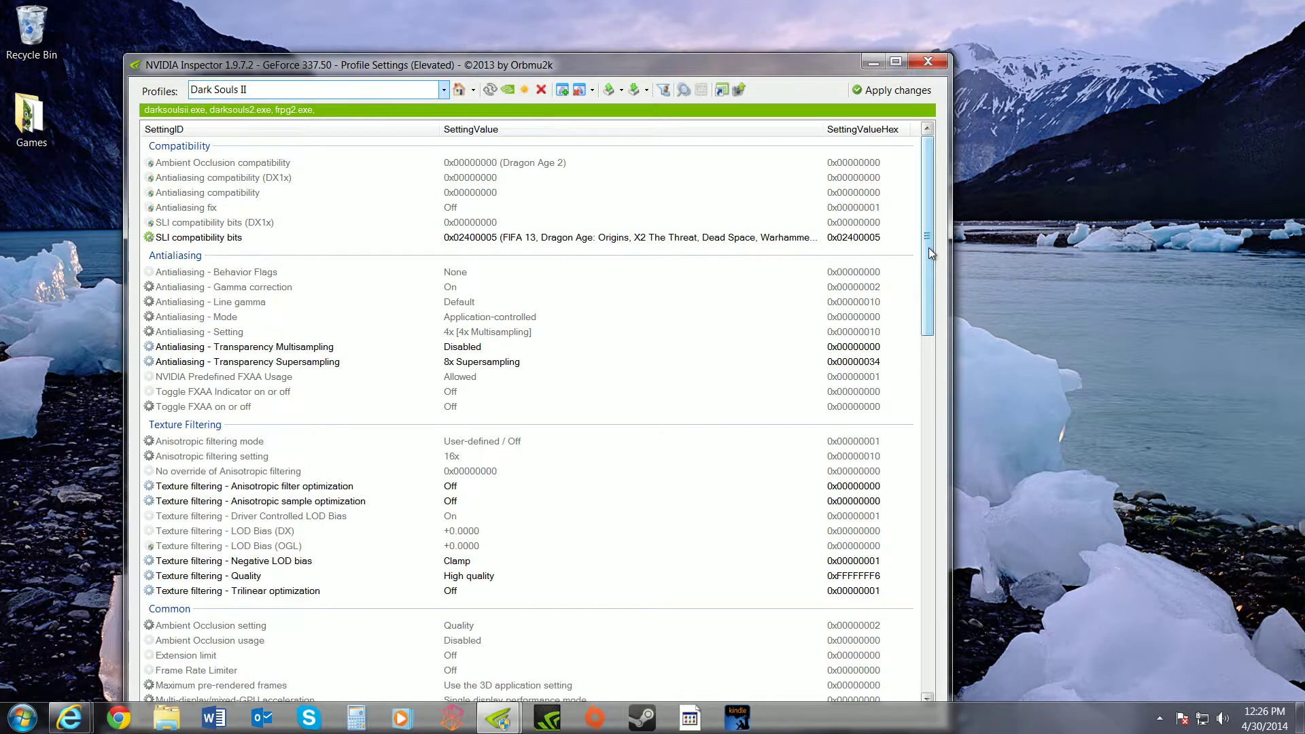
pyautogui.moveTo(928, 248); pyautogui.dragTo(924, 288)
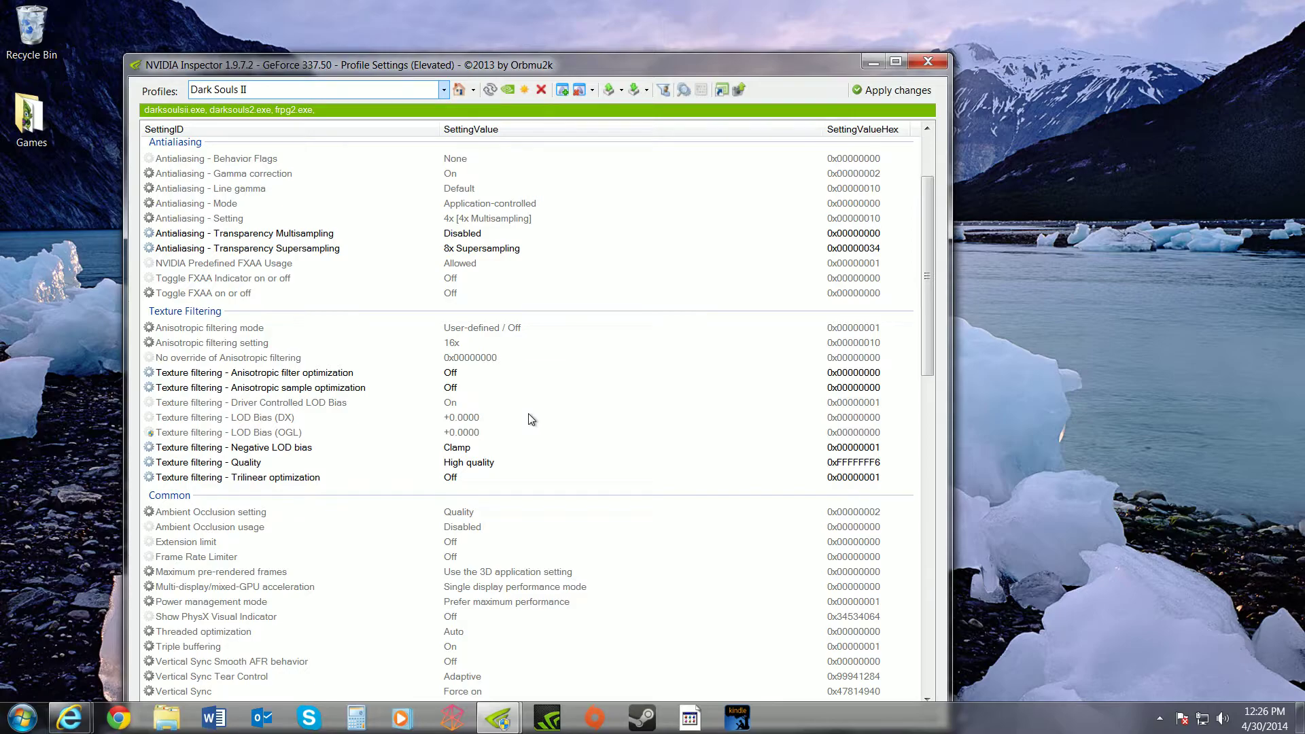
pyautogui.moveTo(929, 270); pyautogui.dragTo(914, 333)
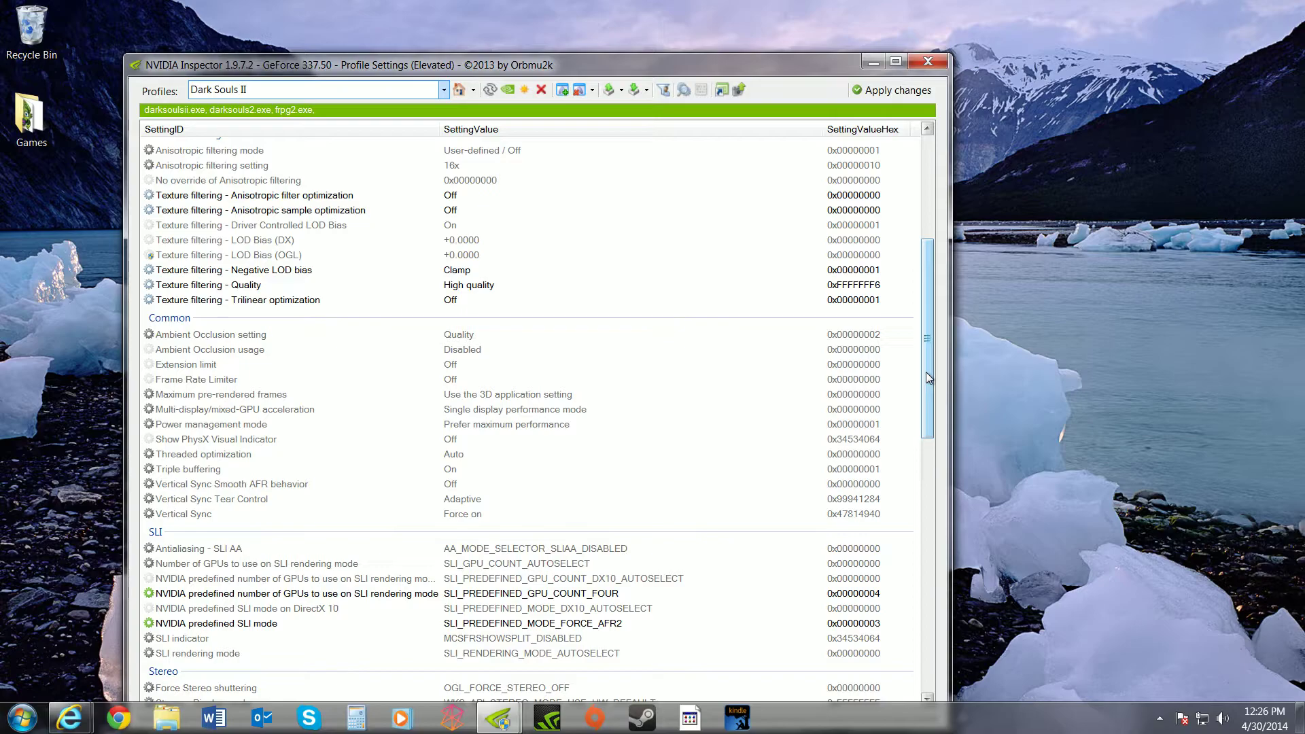
pyautogui.moveTo(927, 373); pyautogui.dragTo(899, 476)
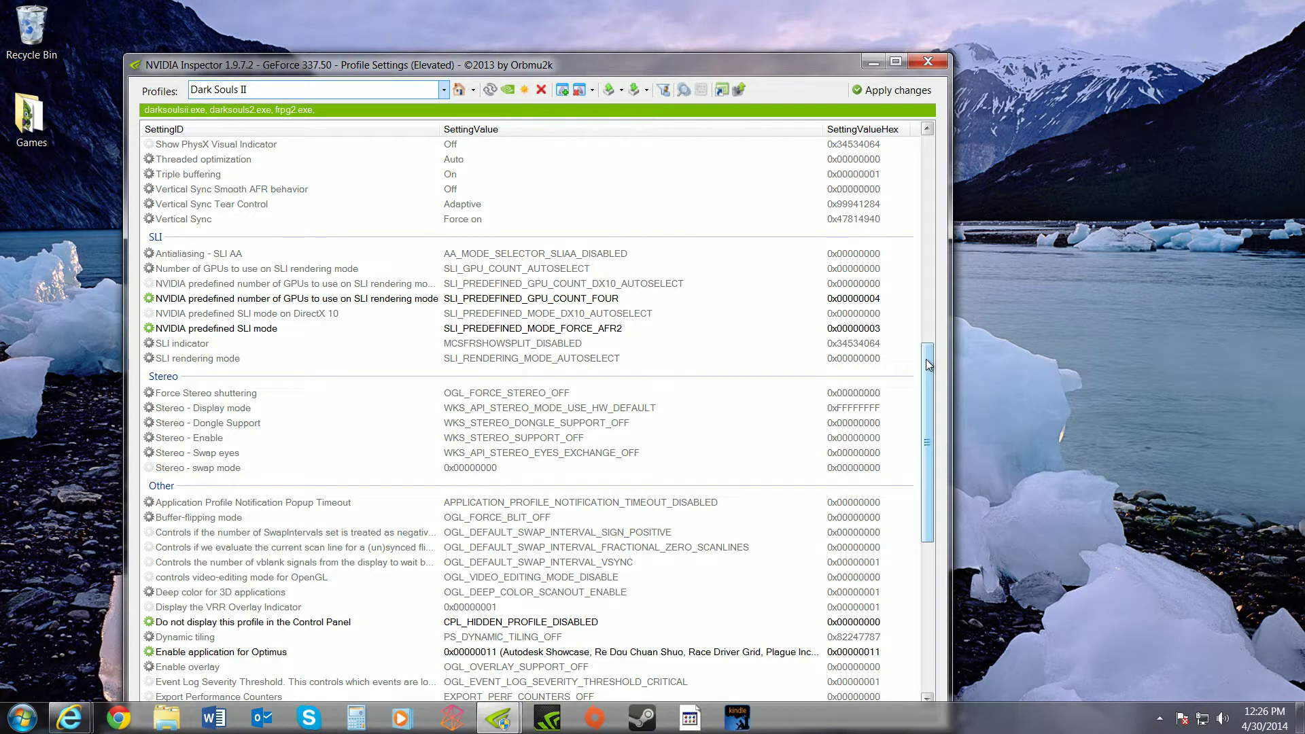
pyautogui.moveTo(928, 365); pyautogui.dragTo(925, 481)
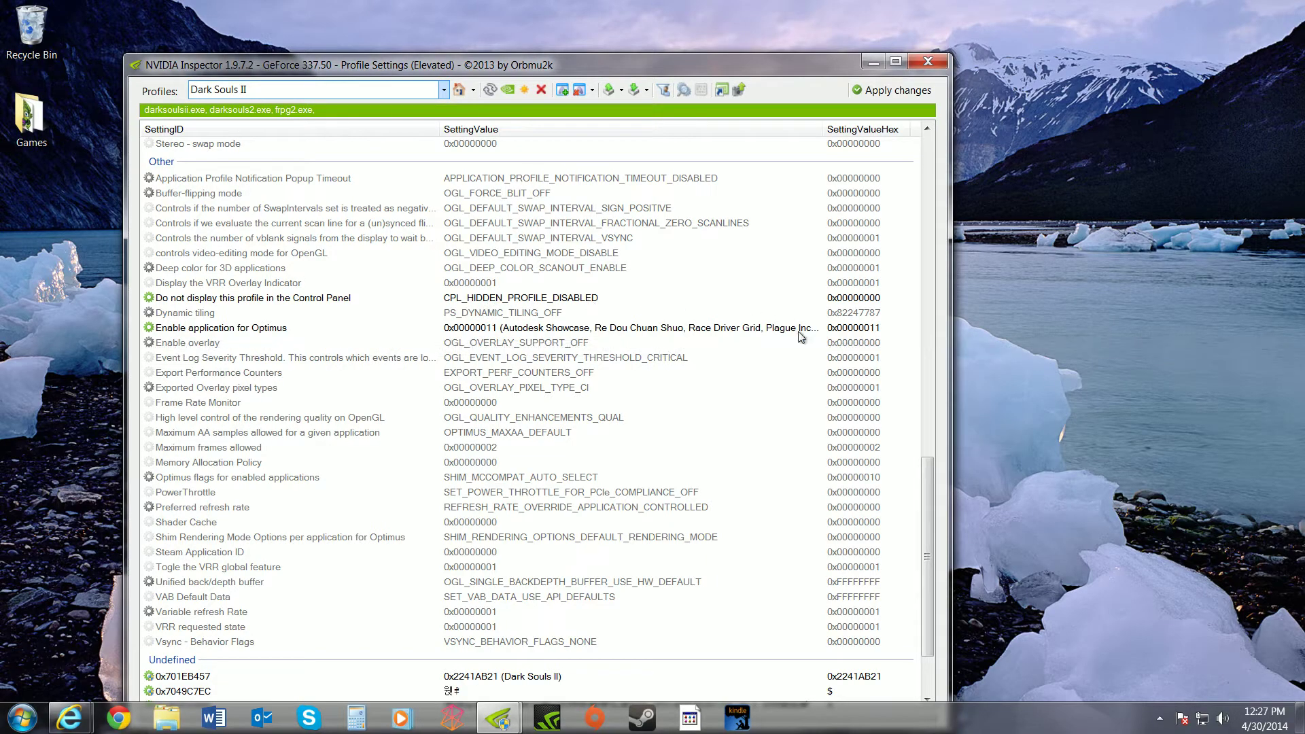
pyautogui.moveTo(928, 491); pyautogui.dragTo(931, 527)
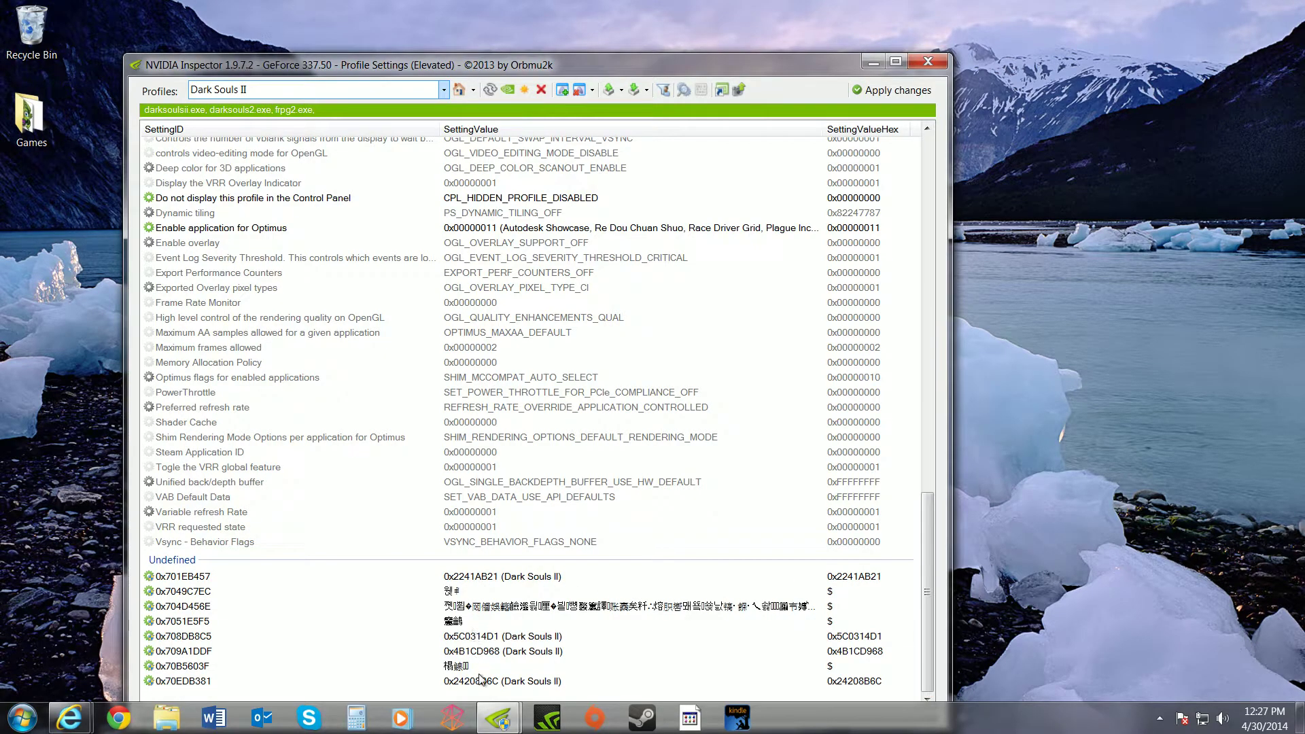
pyautogui.click(173, 579)
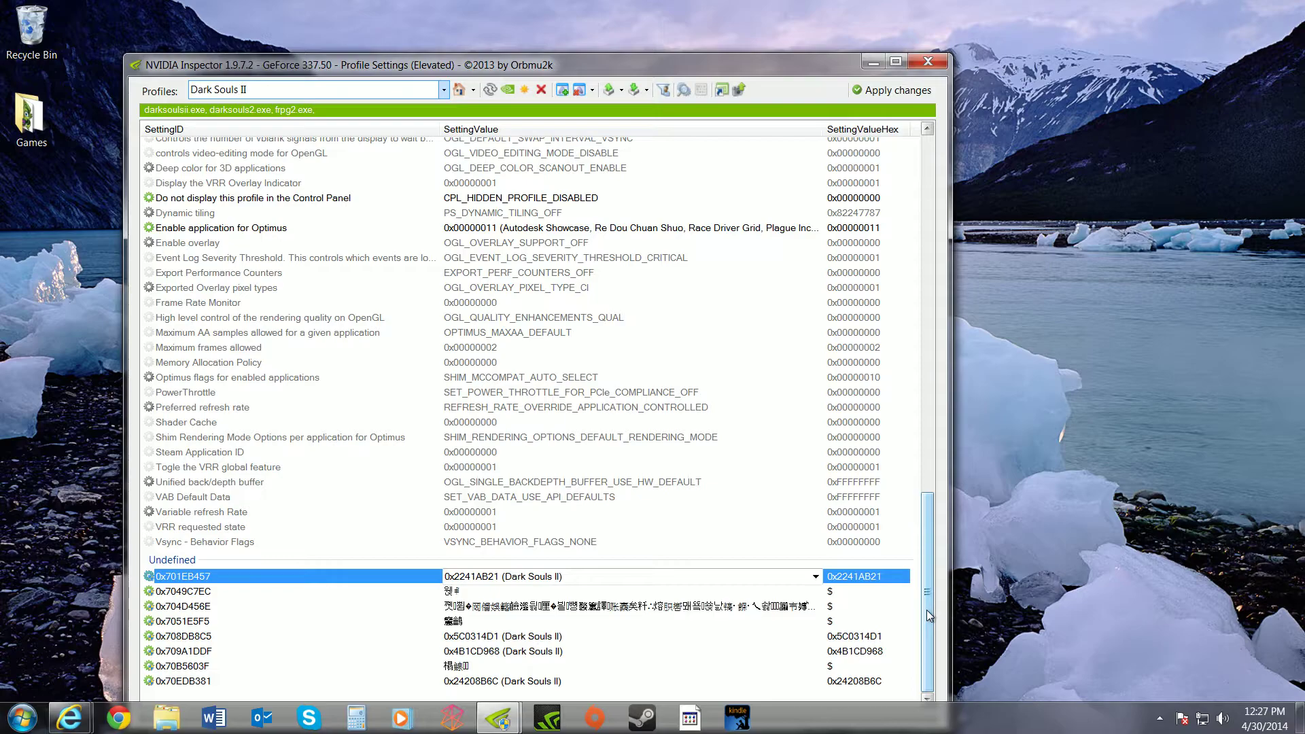
pyautogui.moveTo(928, 615); pyautogui.dragTo(918, 248)
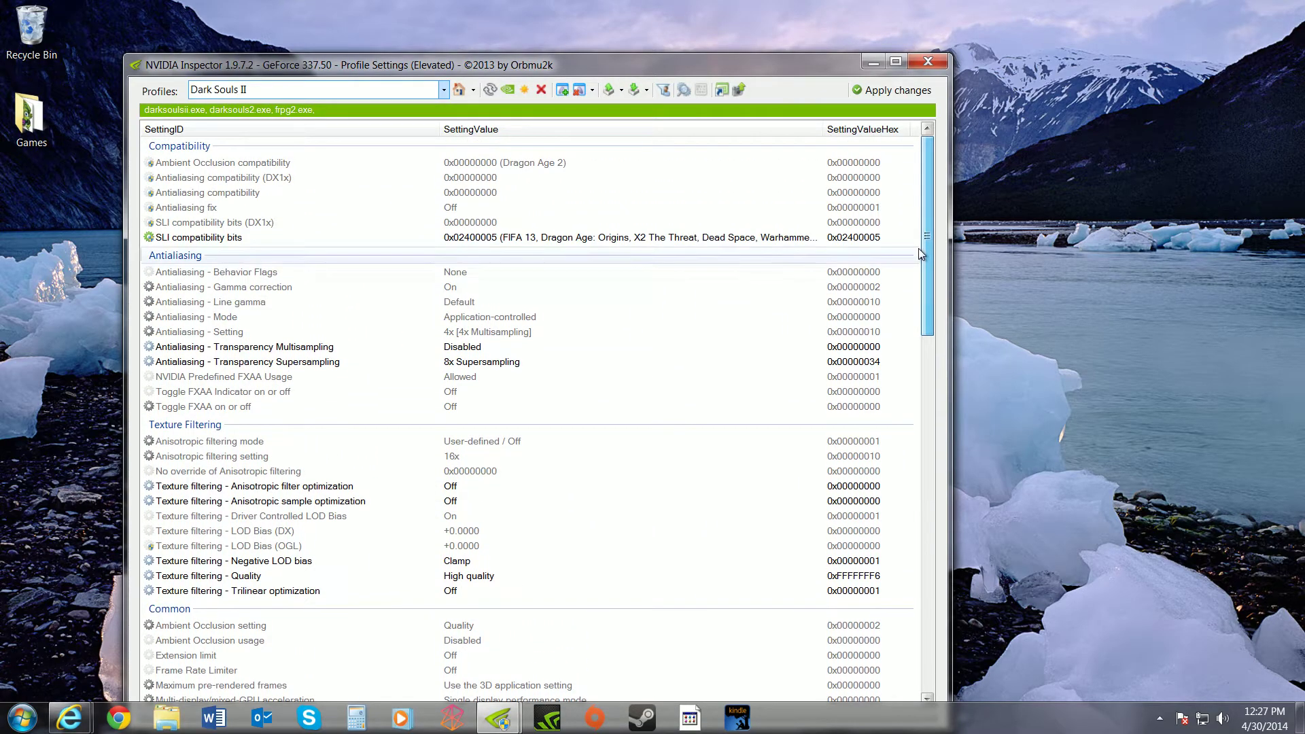
# Step: Apply the Dark Souls II profile changes, then close both NVIDIA Inspector windows
pyautogui.click(874, 91)
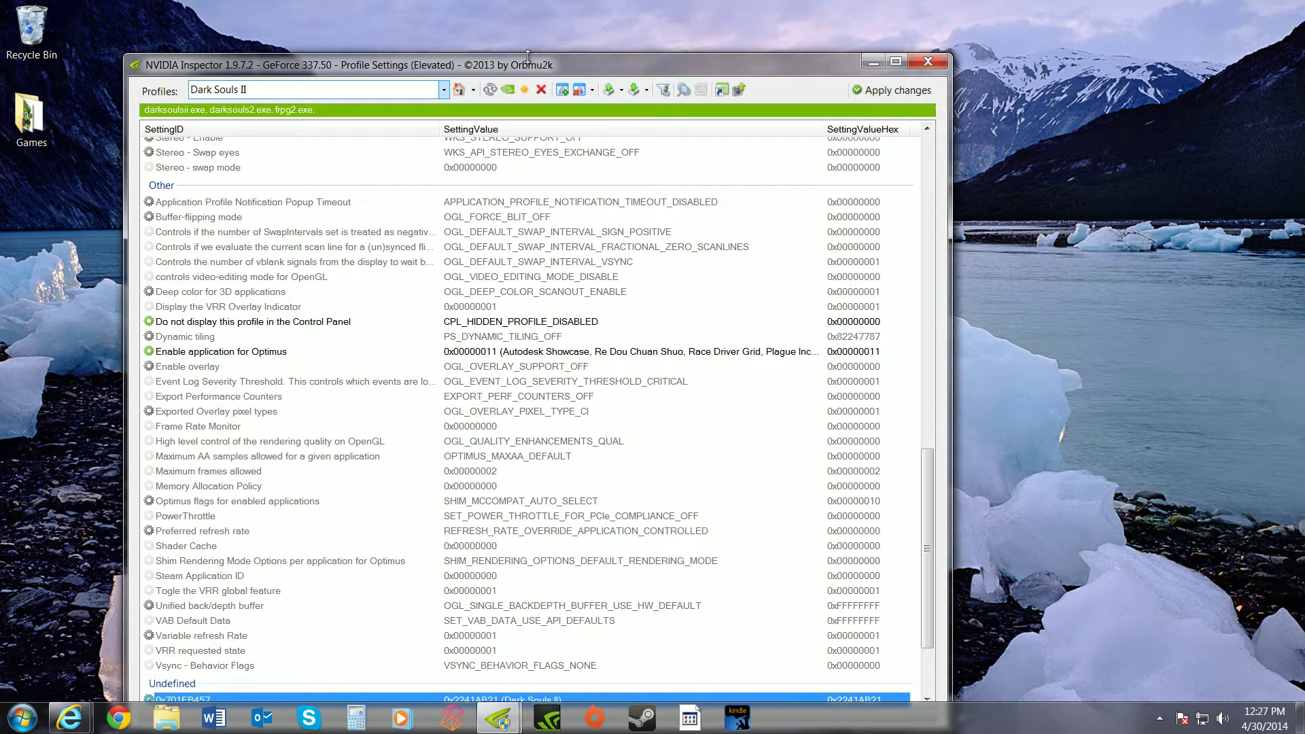
pyautogui.click(930, 61)
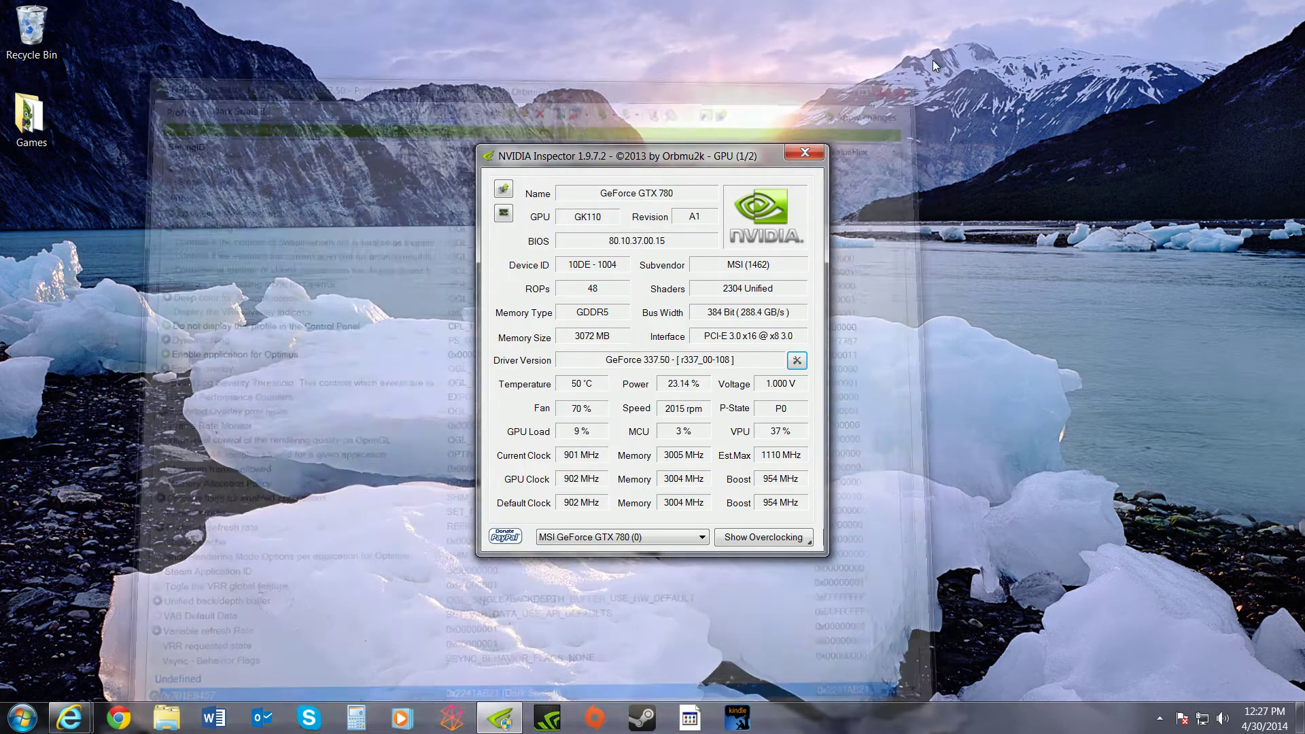
pyautogui.click(813, 154)
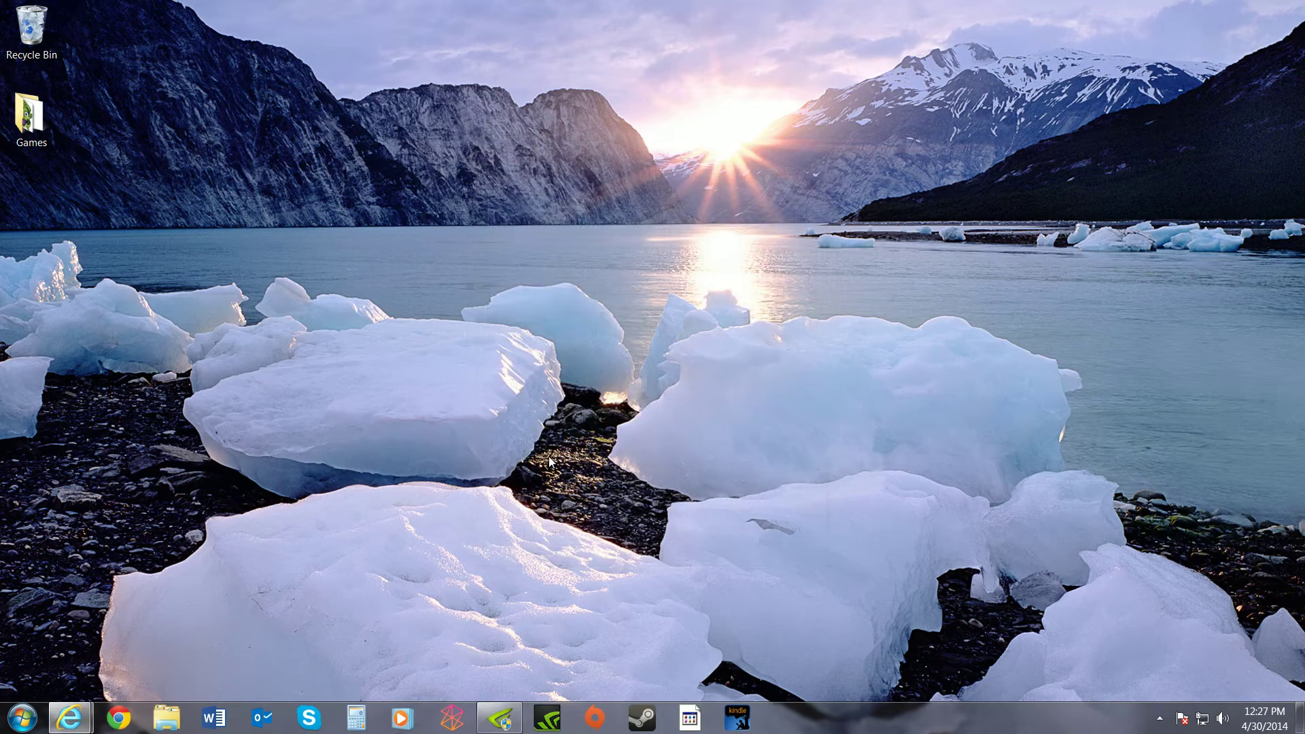